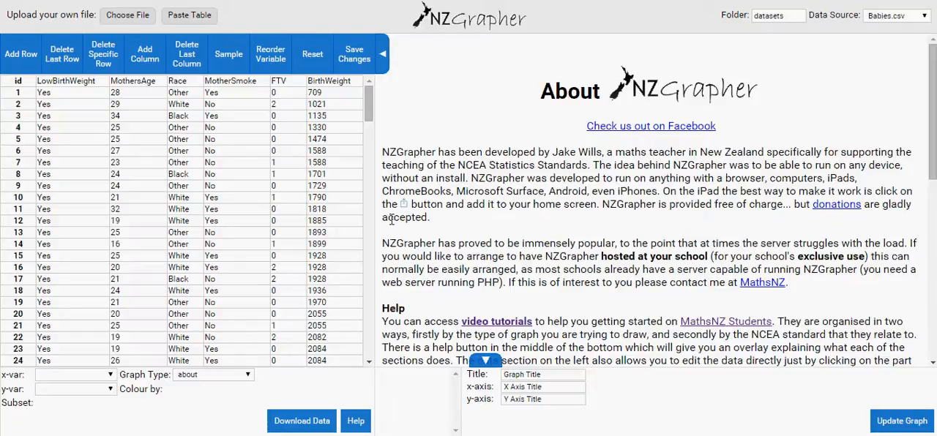
View the help overlay explaining each section of the page, and hide it again.
left_click(354, 423)
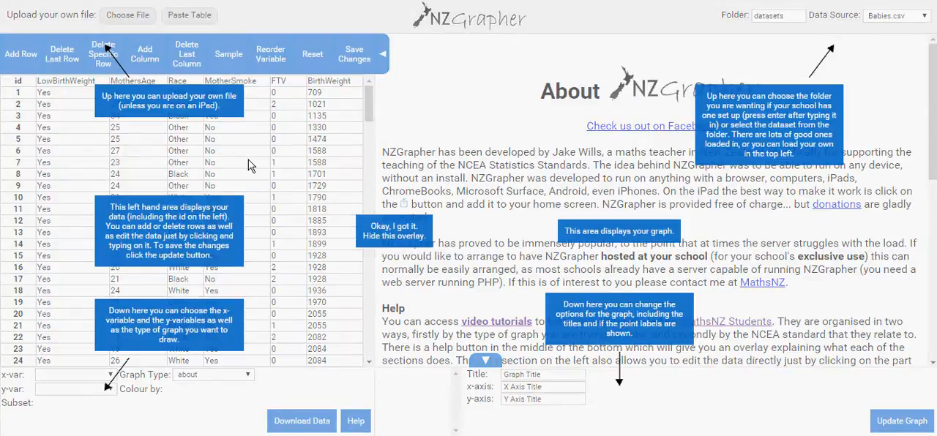
left_click(390, 233)
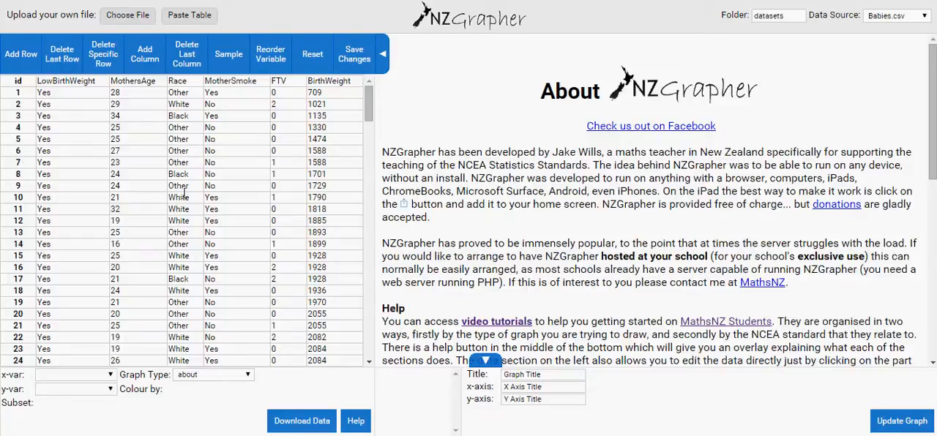
Upload the Weight of bag data file from the network drive folder Keep upto 2014 > Imp Documents > L2 MAT > Statistics > Assessments.
left_click(134, 17)
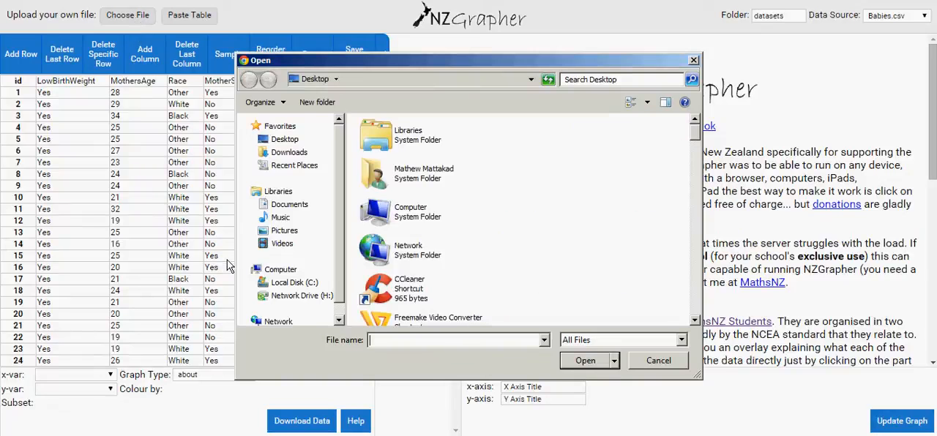
left_click(299, 295)
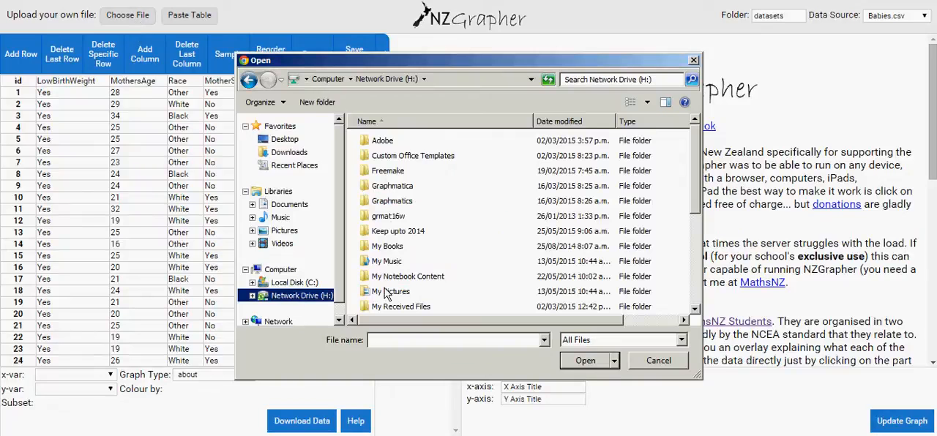
double_click(391, 232)
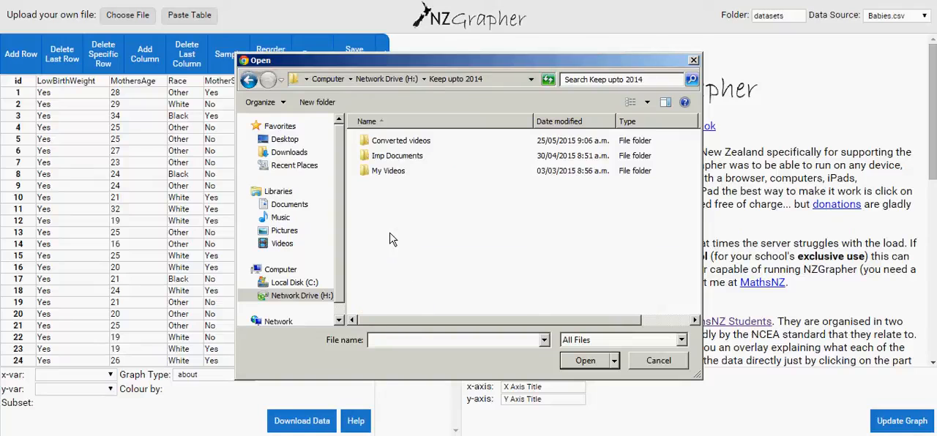
double_click(396, 159)
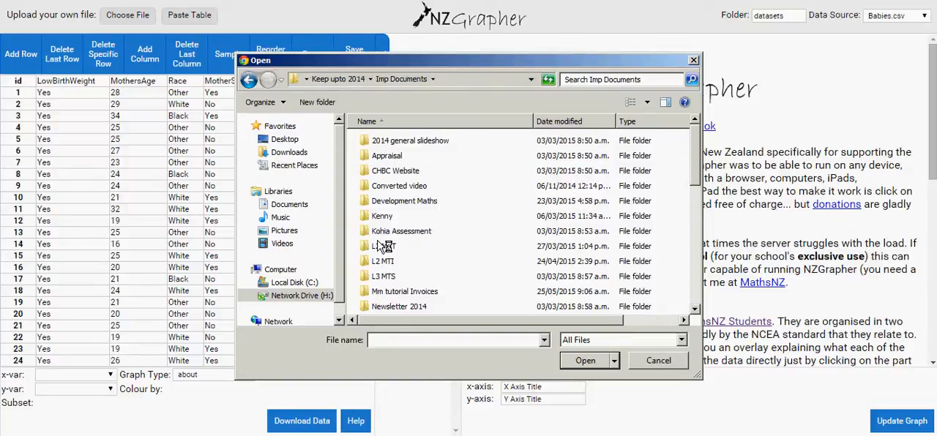
double_click(381, 248)
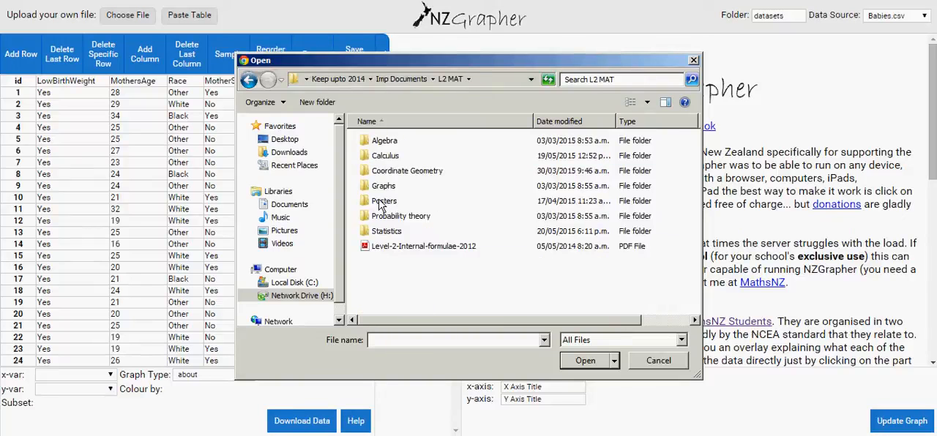
double_click(386, 232)
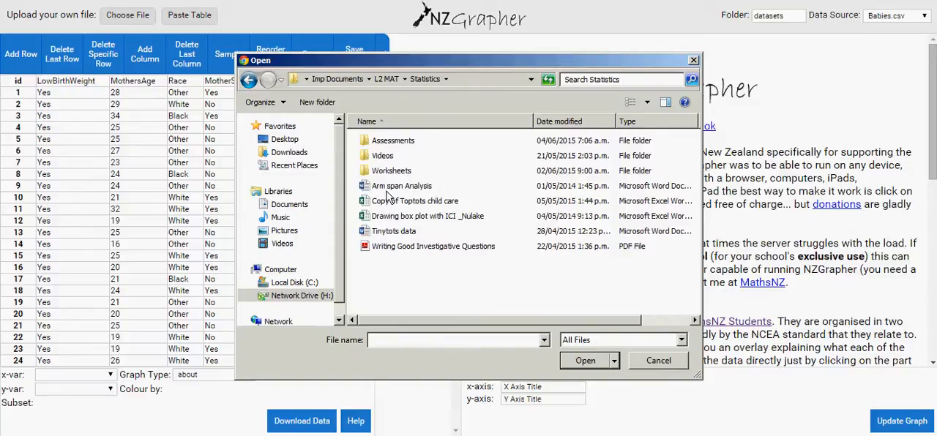
double_click(390, 143)
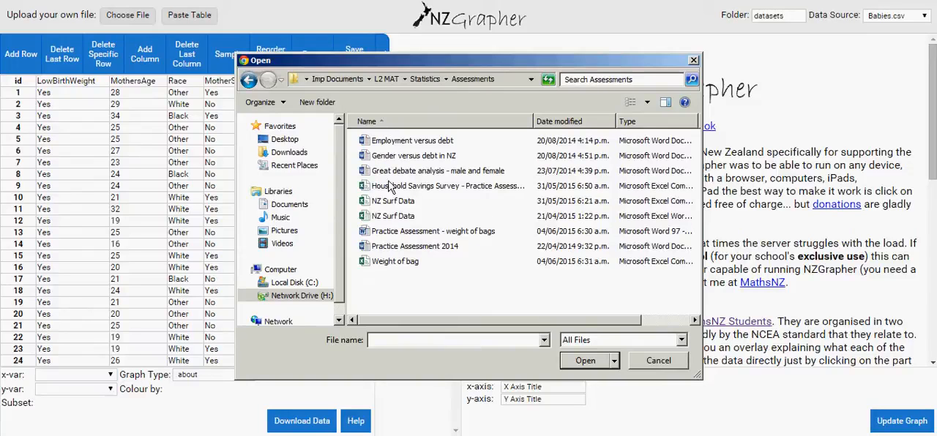
double_click(380, 268)
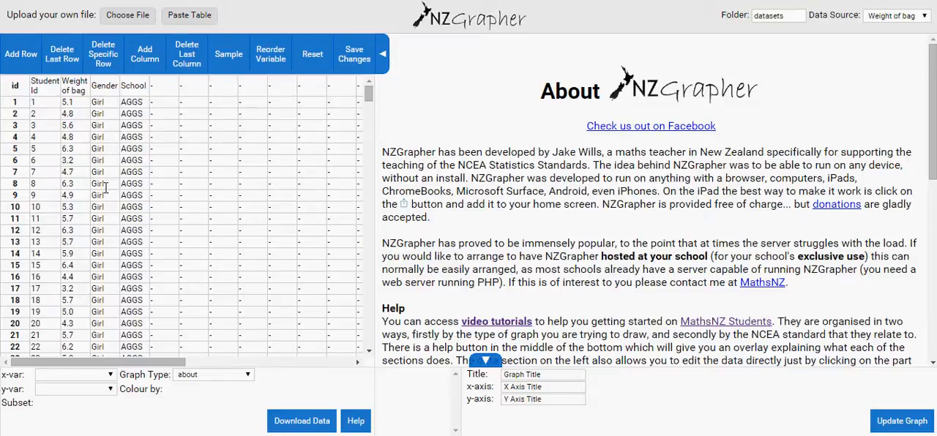
Review the uploaded rows and take a random sample by Gender, with 30 boys and 30 girls.
left_click_drag(368, 95, 362, 76)
left_click_drag(371, 96, 368, 305)
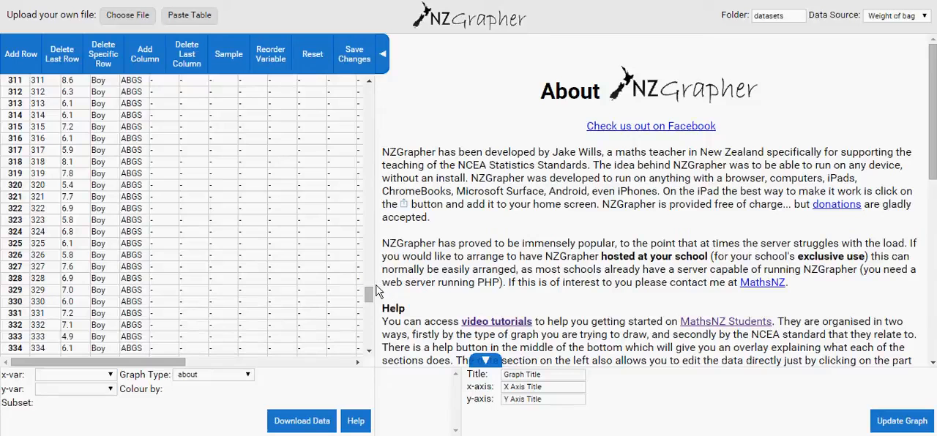
scroll(372, 284, "up", 1)
left_click_drag(372, 284, 370, 92)
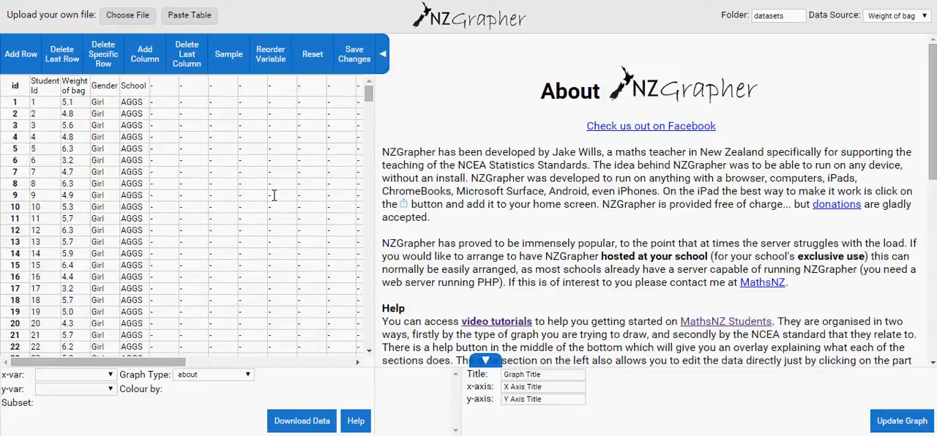
left_click(229, 65)
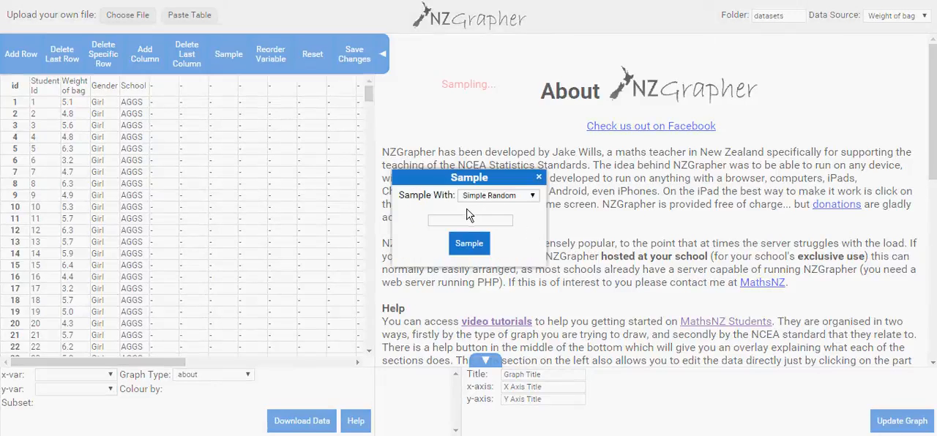
left_click(533, 198)
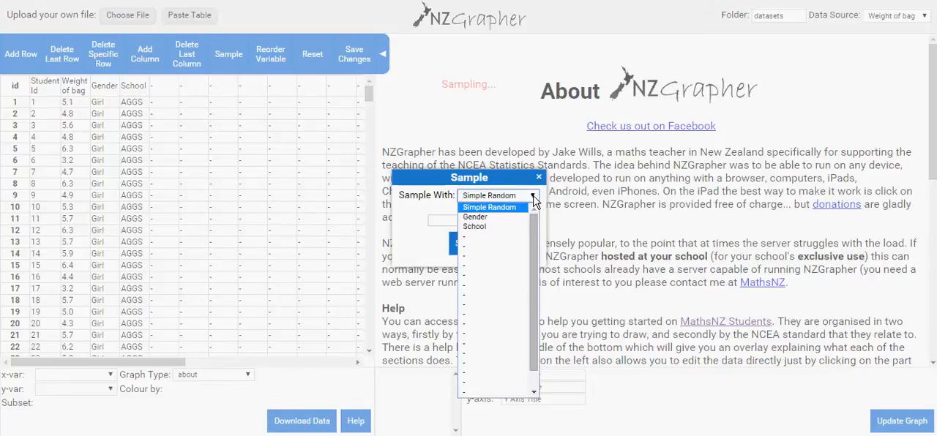
left_click(494, 217)
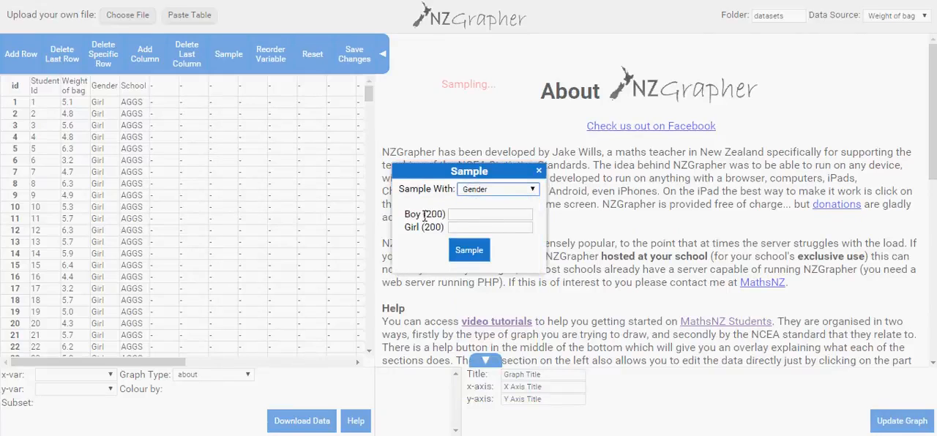
left_click(464, 215)
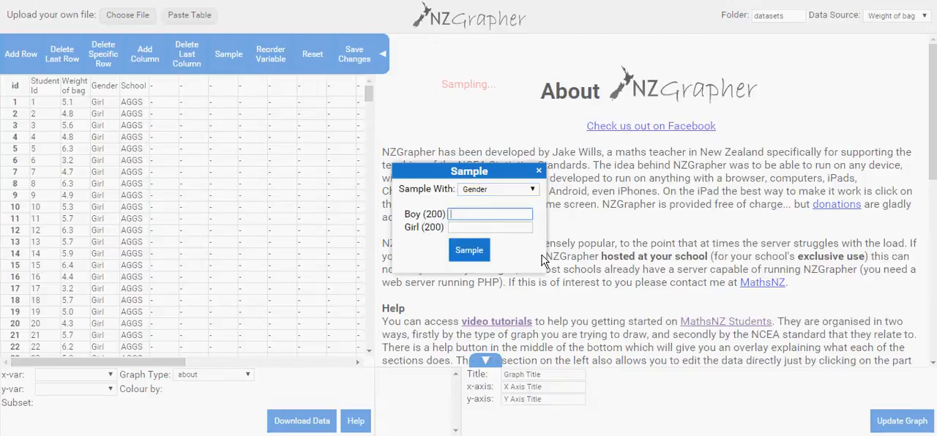
type("30")
left_click(469, 226)
type("30")
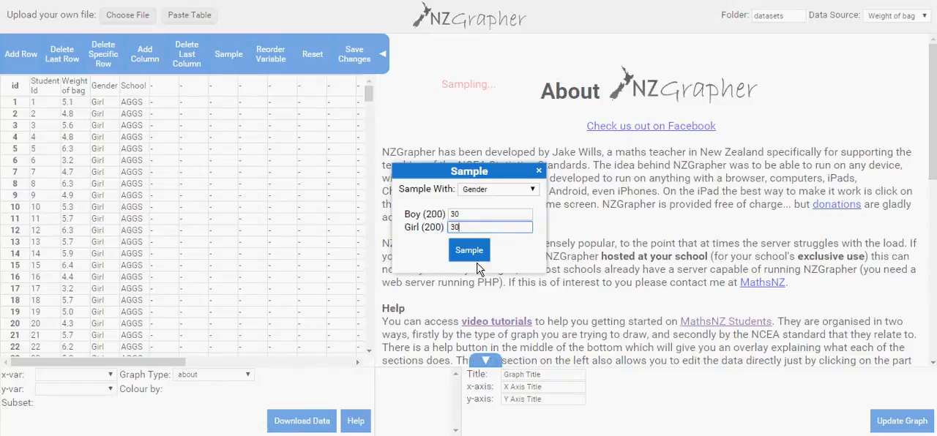
left_click(474, 254)
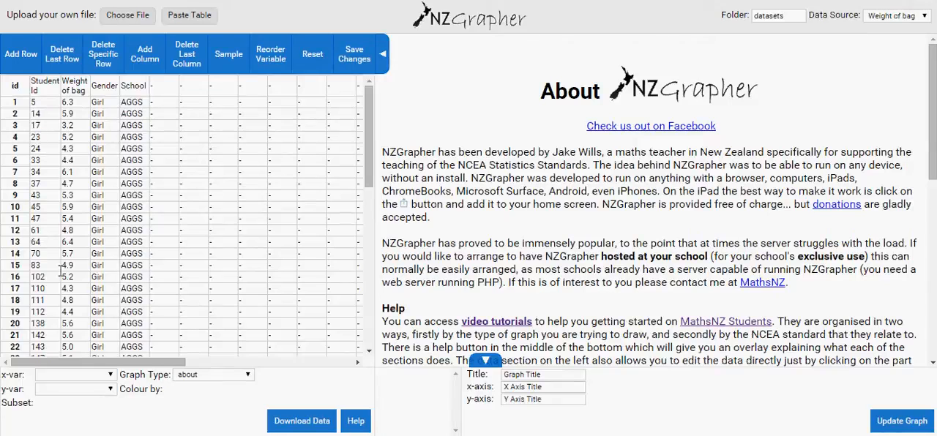
Check the sampled rows and draw a dotplot with Weight of bag as the x-variable and Gender as the y-variable.
left_click_drag(370, 123, 366, 178)
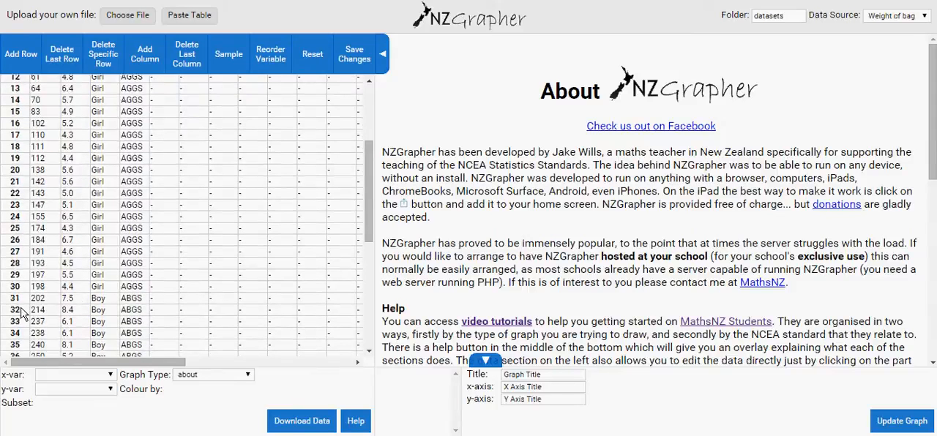
left_click_drag(370, 174, 361, 296)
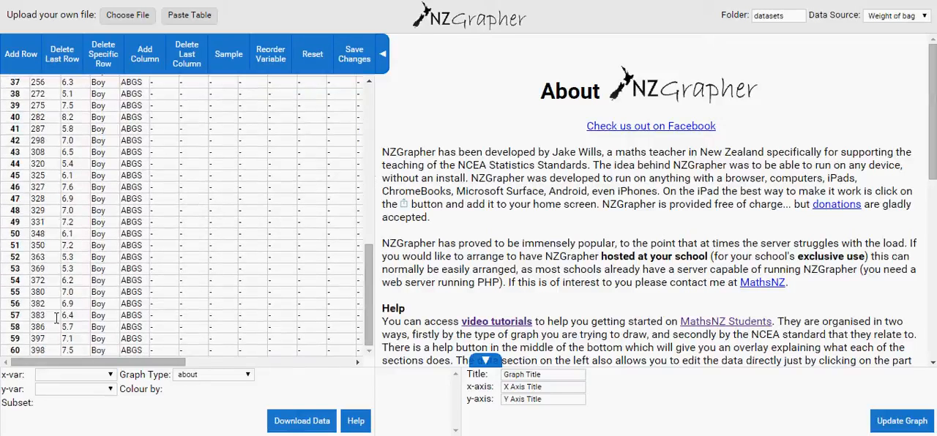
left_click_drag(372, 293, 370, 117)
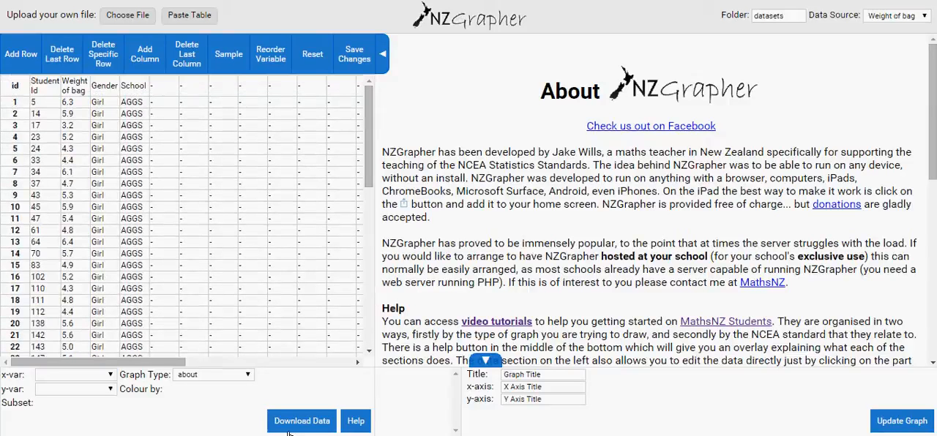
left_click(110, 376)
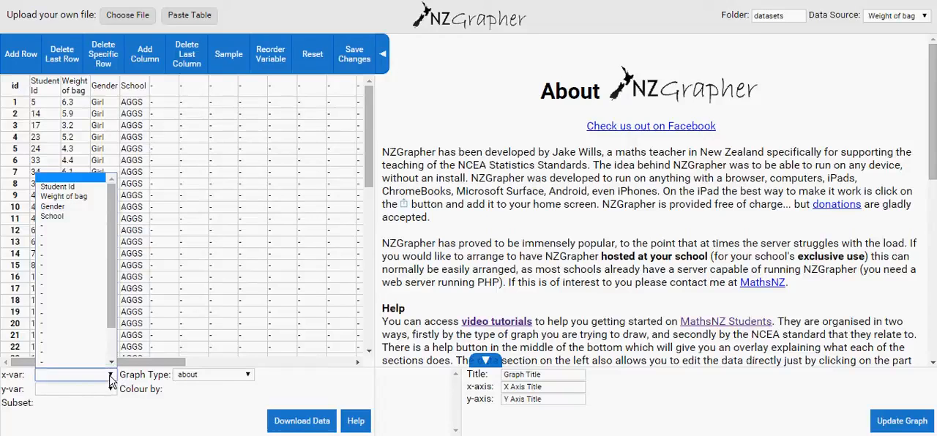
left_click(91, 197)
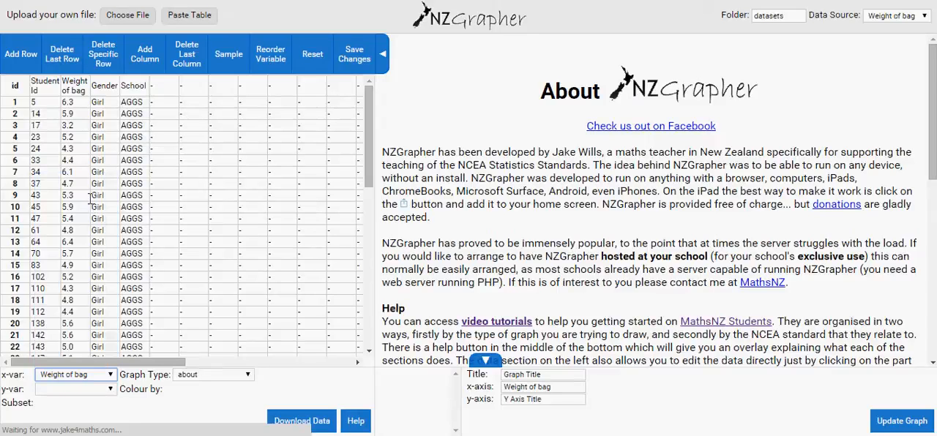
left_click(111, 391)
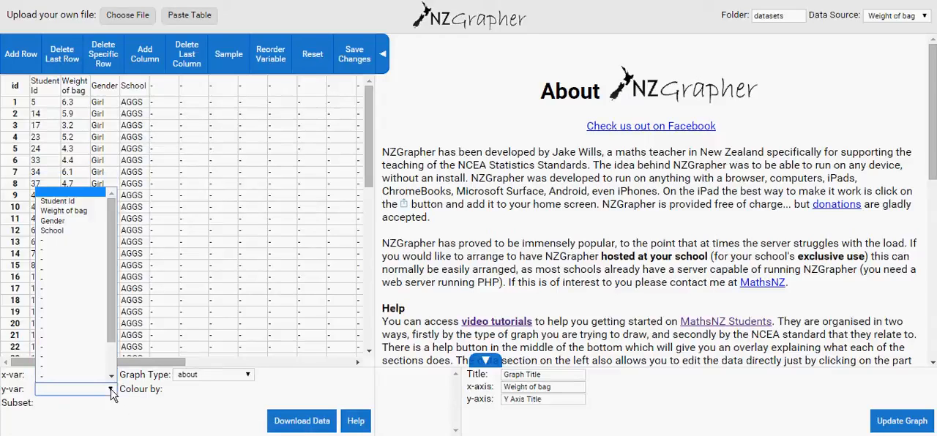
left_click(54, 221)
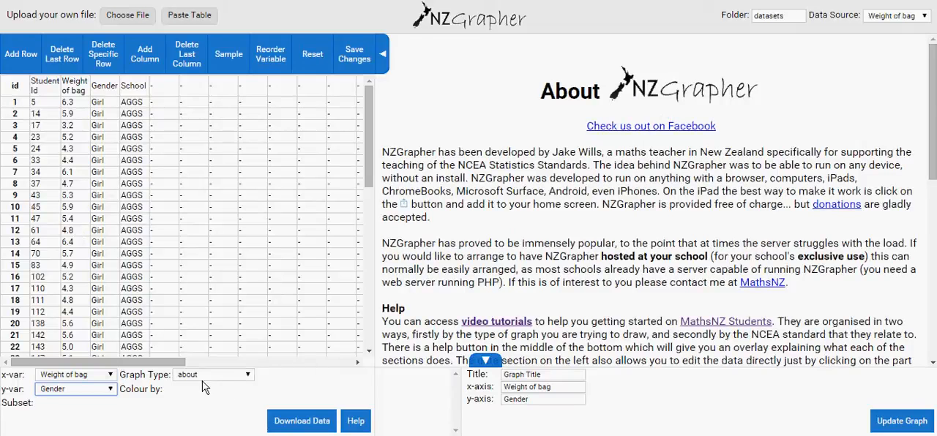
left_click(249, 377)
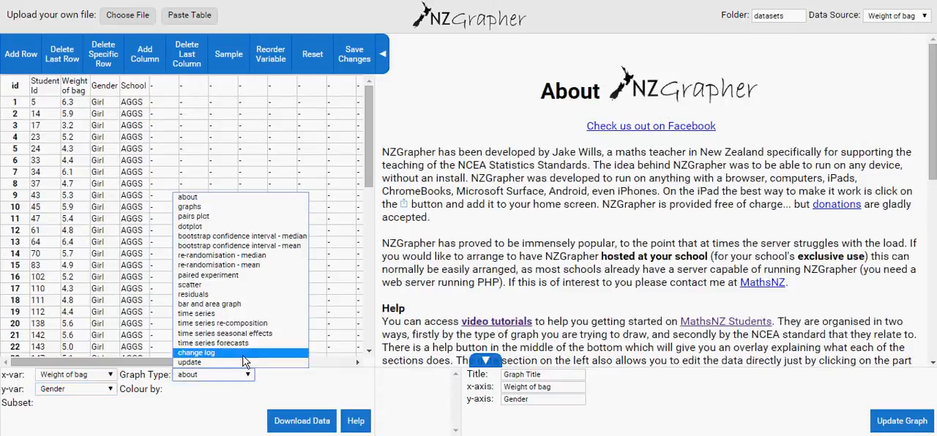
left_click(191, 226)
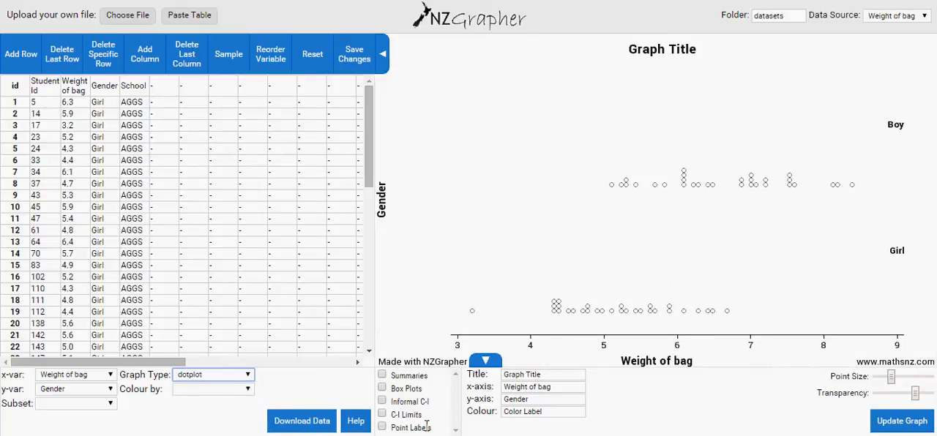
Add summaries, box plots and informal confidence intervals to the dotplot.
left_click(381, 377)
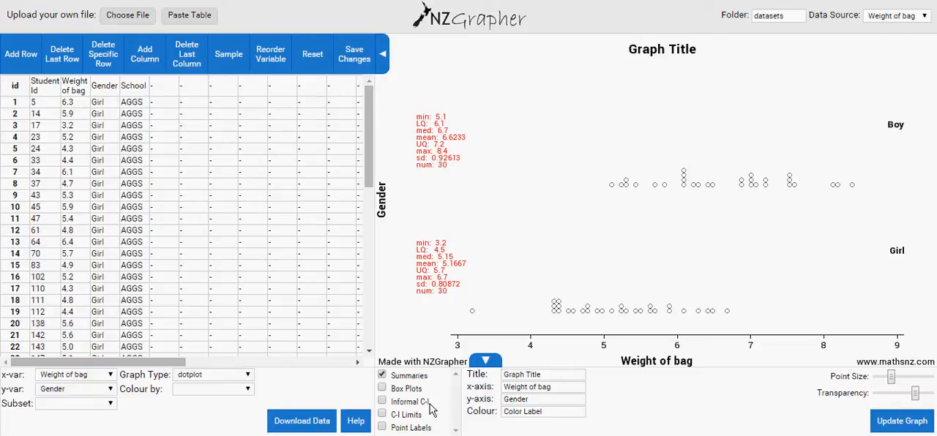
left_click(382, 388)
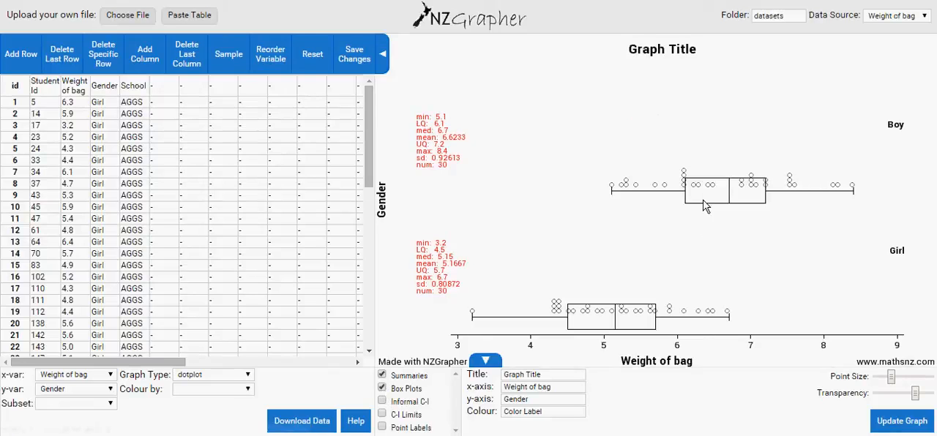
left_click(382, 402)
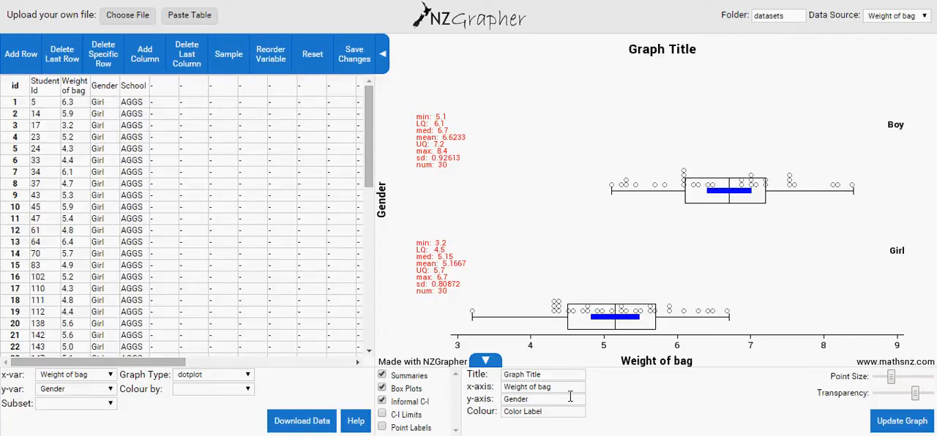
Title the graph "Dot plot and box plot of weight of bags of boys in ABGS and Girls in AGGS".
triple_click(559, 379)
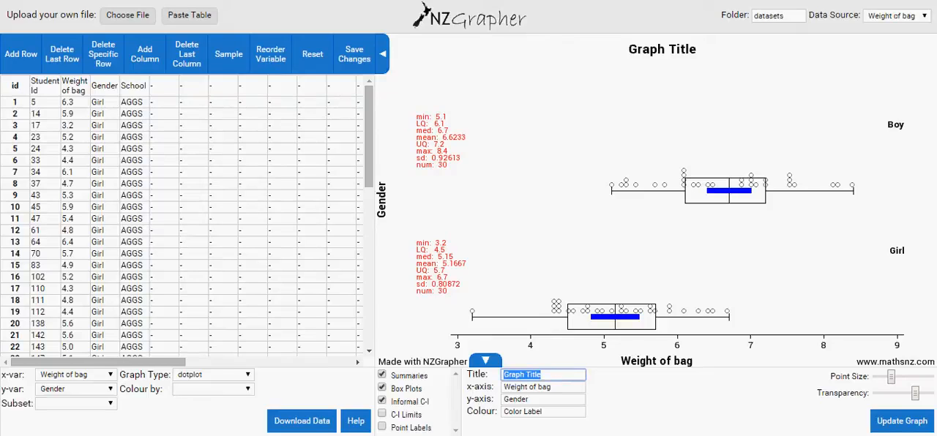
type("Dot plot and box")
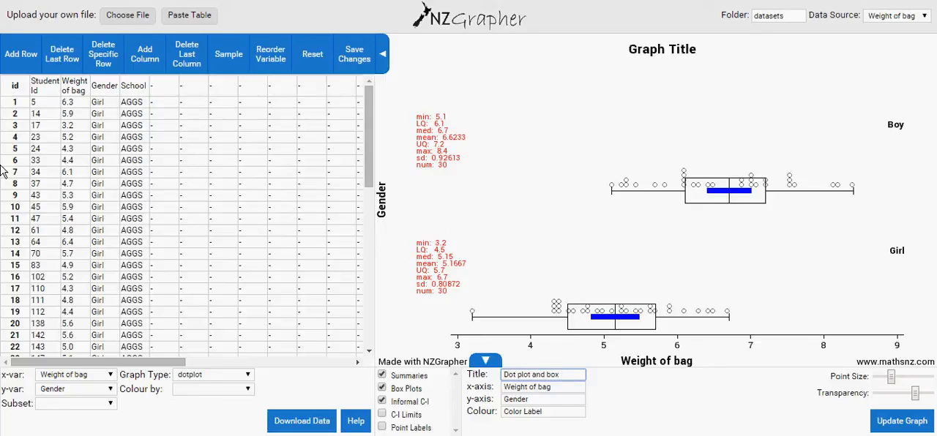
type(" plot of weight of")
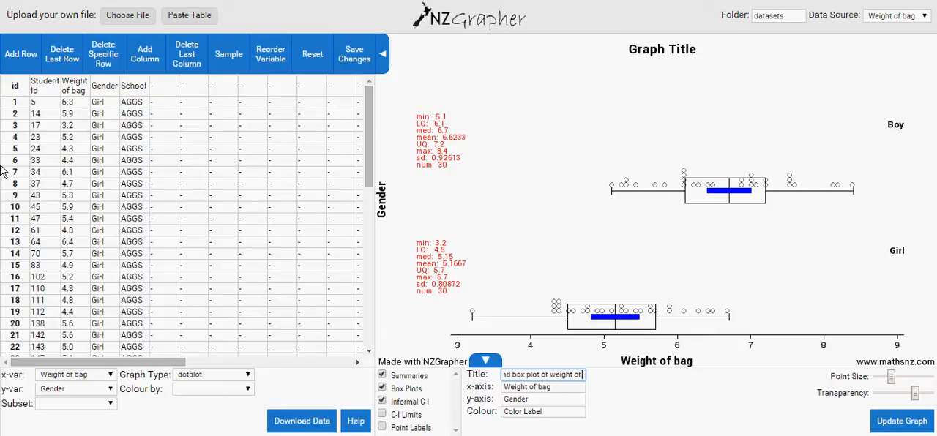
type(" bags")
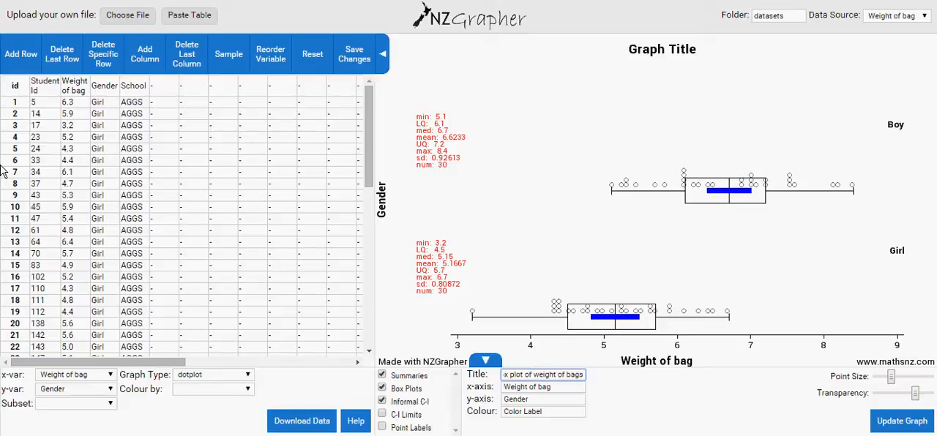
type(" of bo")
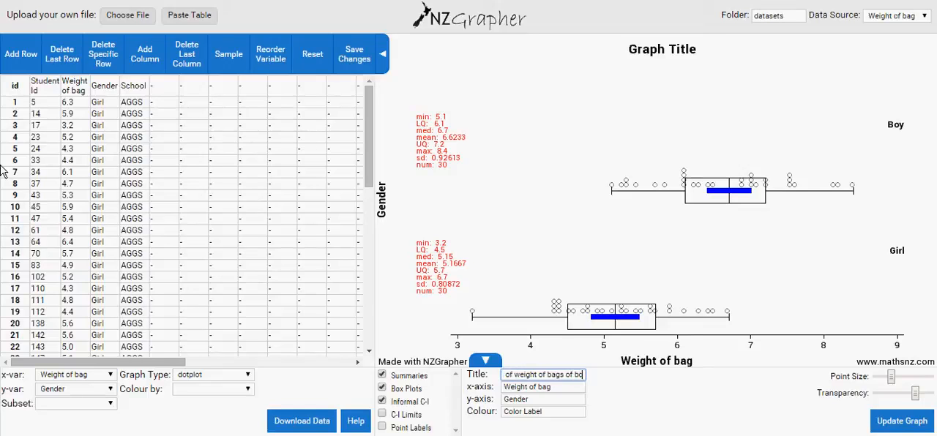
type("xs in")
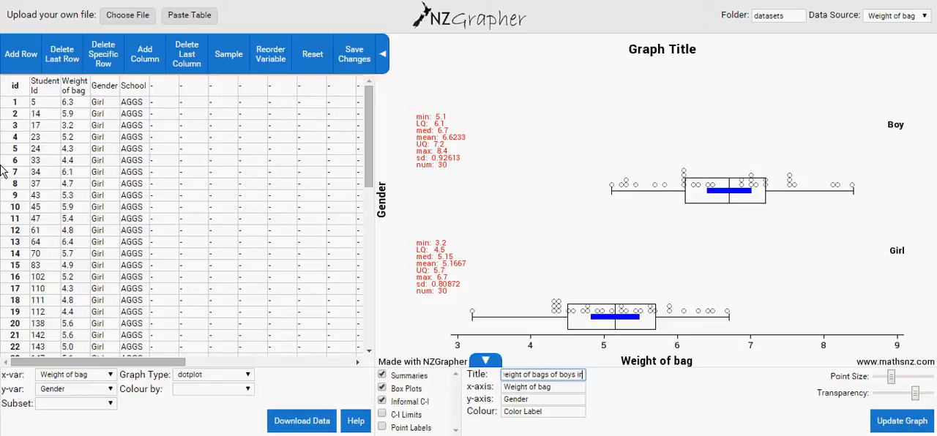
type(" AB")
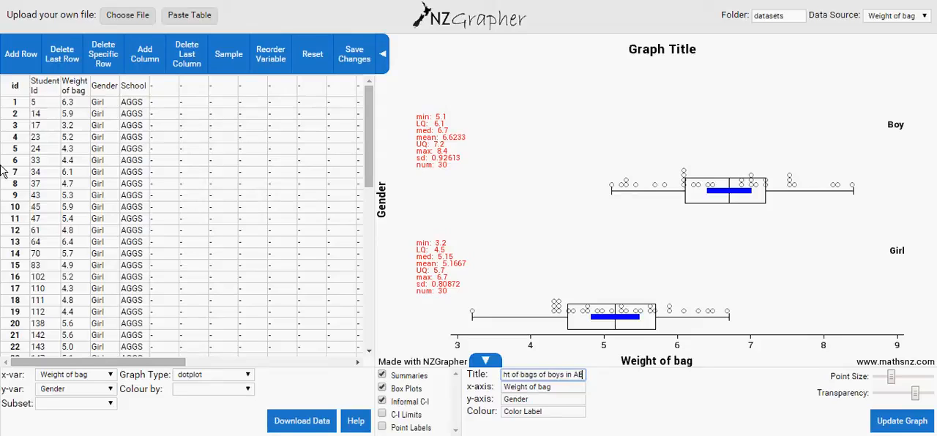
type("GS ard")
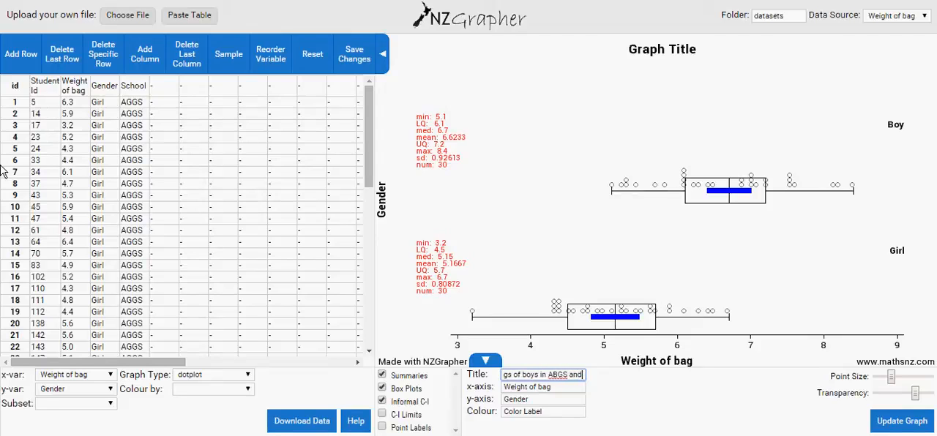
type(" Girls")
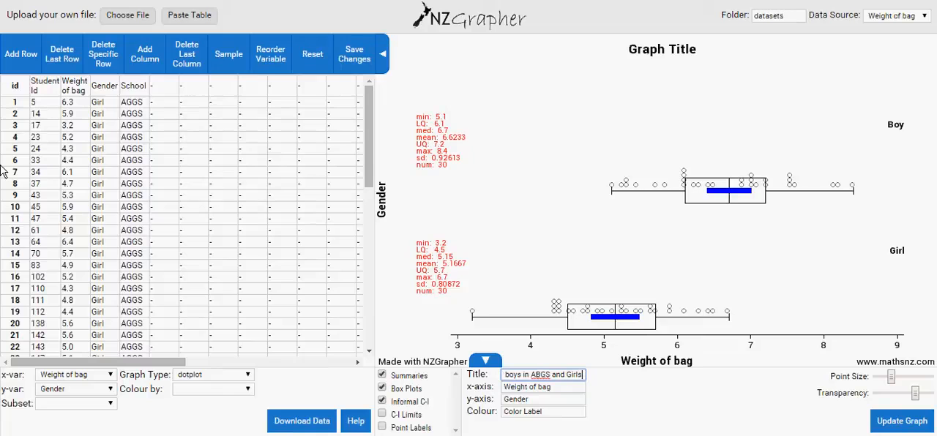
type(" in AGGS")
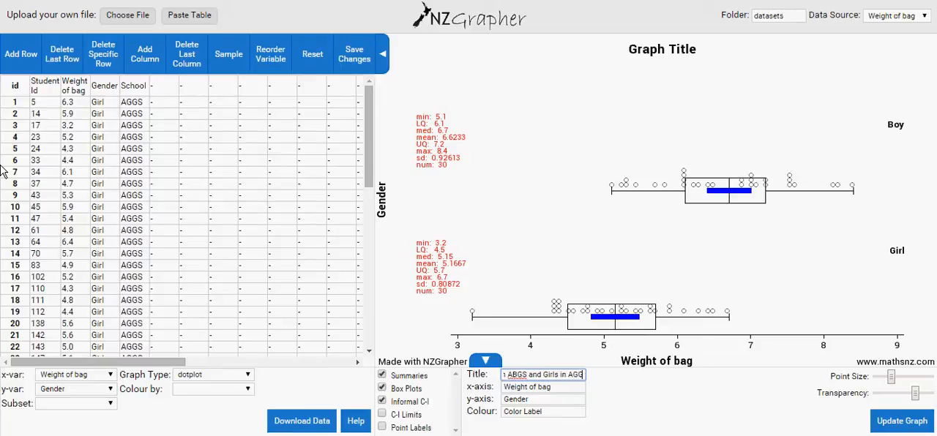
Change the x-axis label to "Weight of bag in kg" and update the graph with the new title and label.
left_click(562, 387)
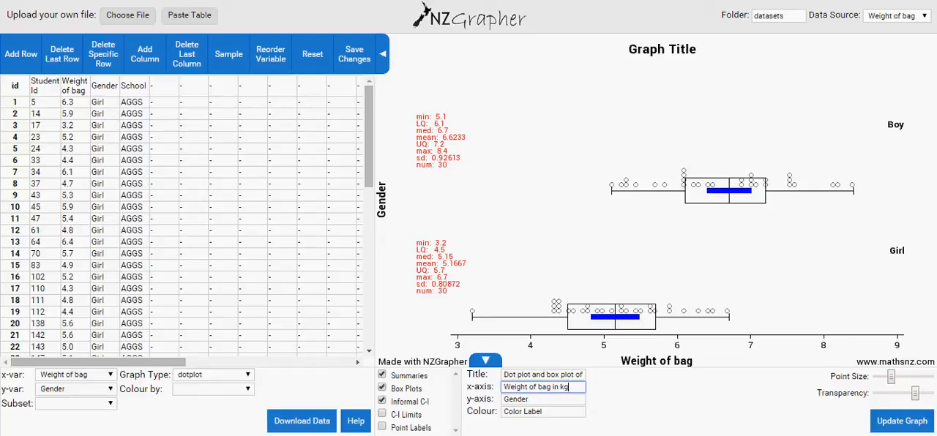
left_click(906, 425)
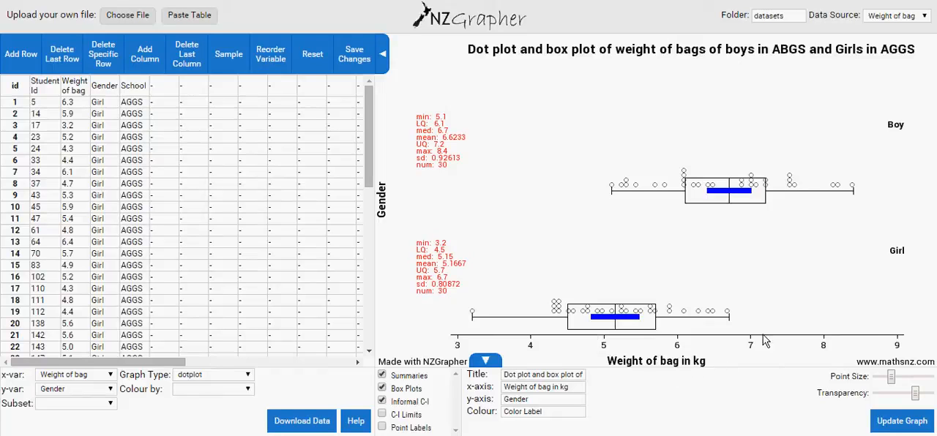
Hide the graph options to enlarge the plot and copy the graph image.
left_click(485, 363)
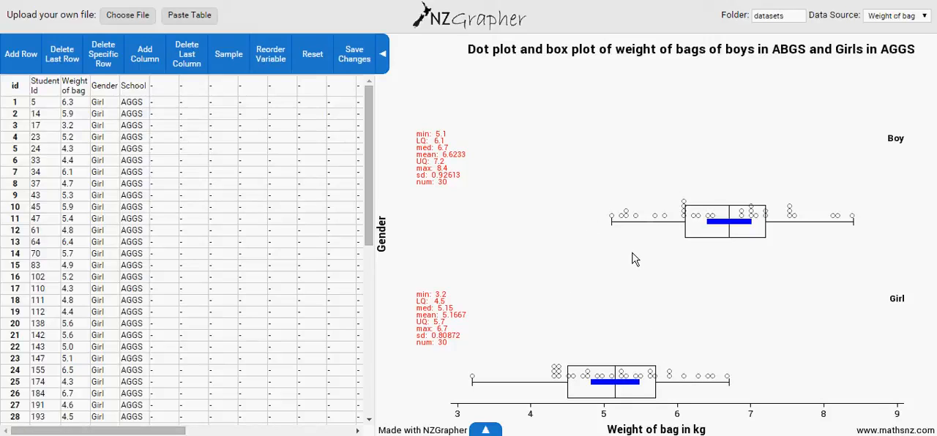
right_click(586, 237)
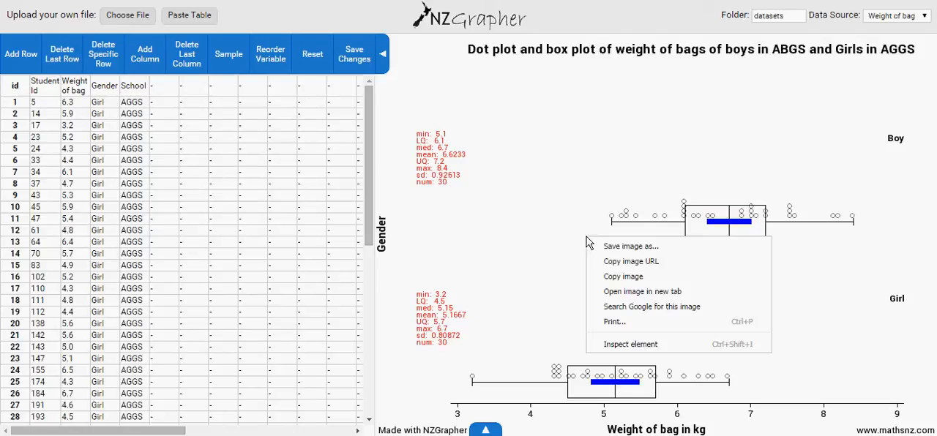
left_click(635, 282)
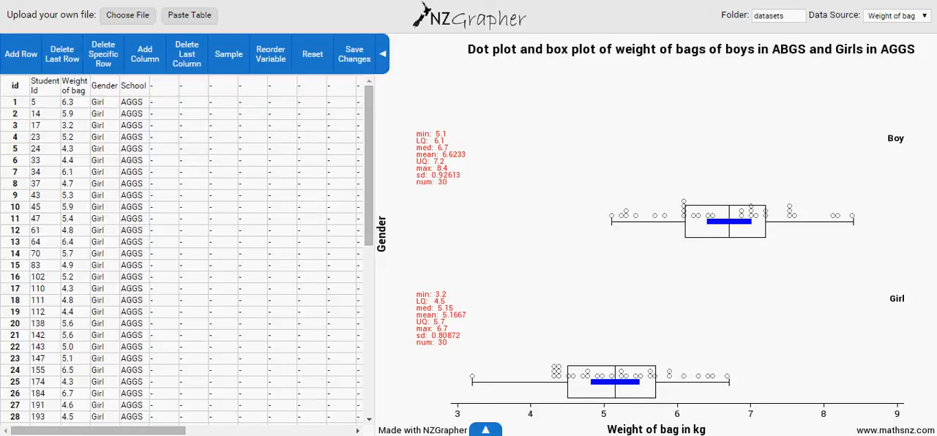
Switch to the Word report and paste the copied graph after blank lines below the existing weight of bag graph.
key("alt+Tab")
left_click_drag(928, 96, 935, 196)
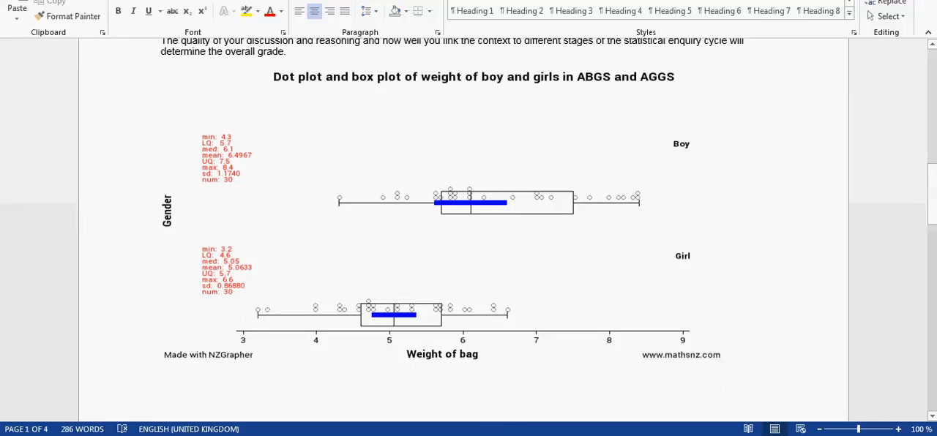
left_click_drag(931, 190, 931, 228)
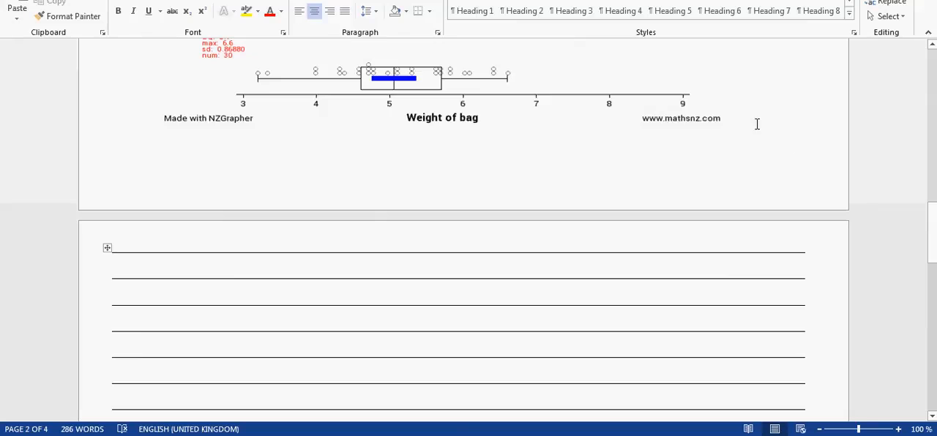
left_click(828, 126)
key("Return")
key("Return")
key("Return")
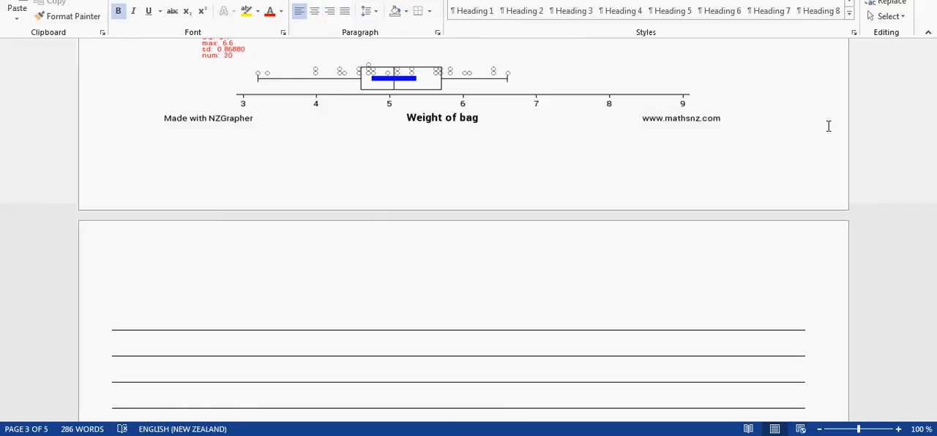
key("ctrl+v")
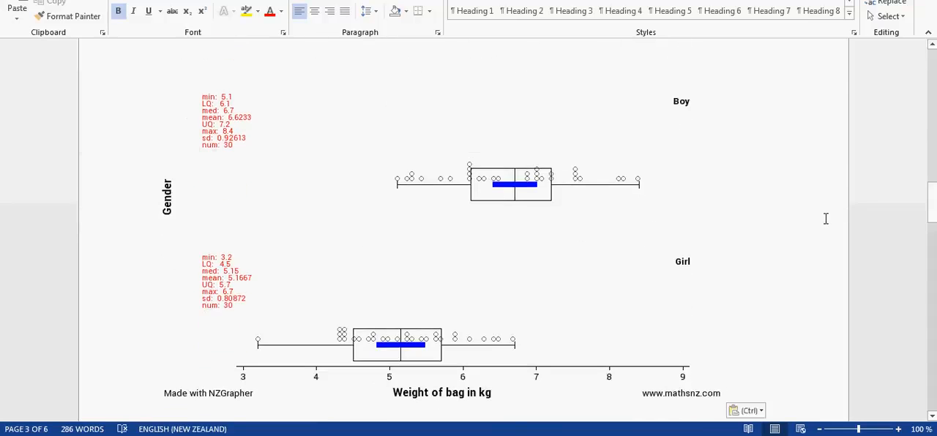
Examine the pasted graph's title, summaries and placement in the report.
scroll(826, 219, "up", 2)
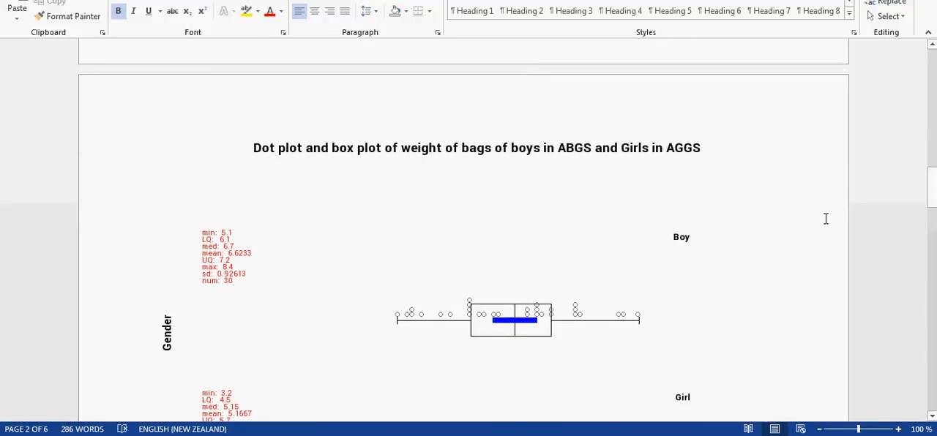
scroll(826, 219, "down", 4)
scroll(826, 219, "up", 3)
scroll(826, 219, "up", 1)
scroll(826, 219, "down", 2)
scroll(826, 219, "up", 3)
scroll(826, 219, "up", 4)
scroll(825, 218, "down", 4)
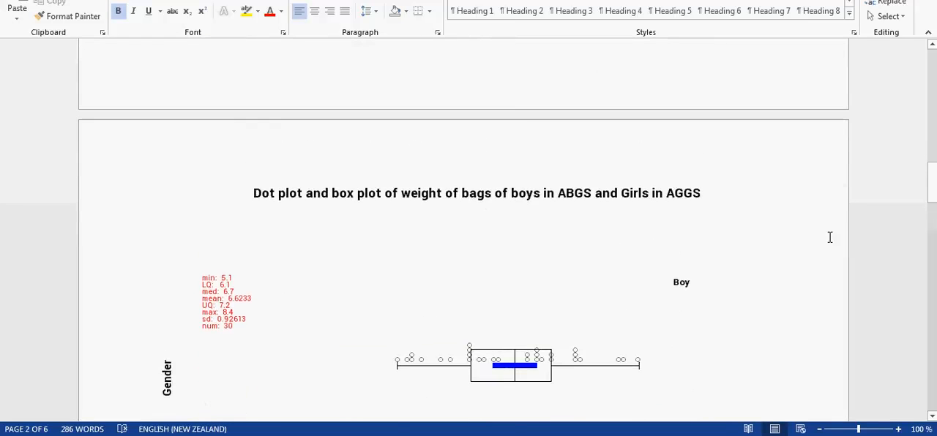
Delete the pasted graph and the blank lines added around it.
left_click(575, 284)
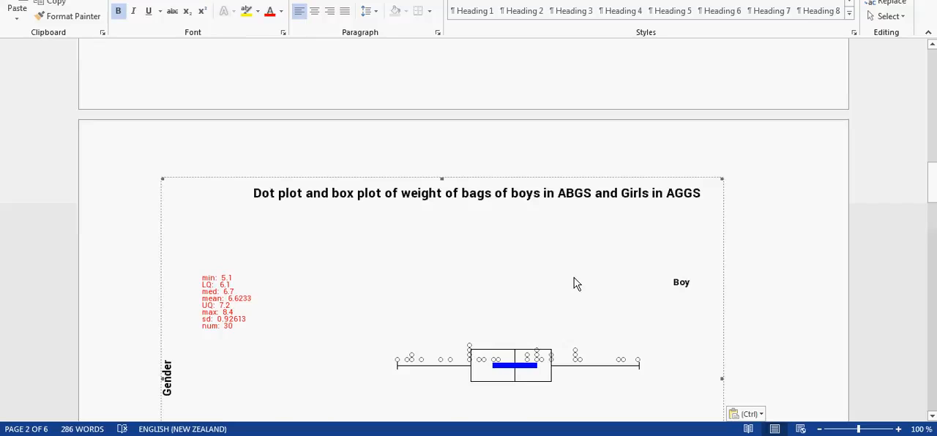
key("Delete")
key("Delete")
key("Delete")
key("BackSpace")
Review the report's existing graph, the report structure and the statistical investigation process instructions.
scroll(575, 278, "up", 4)
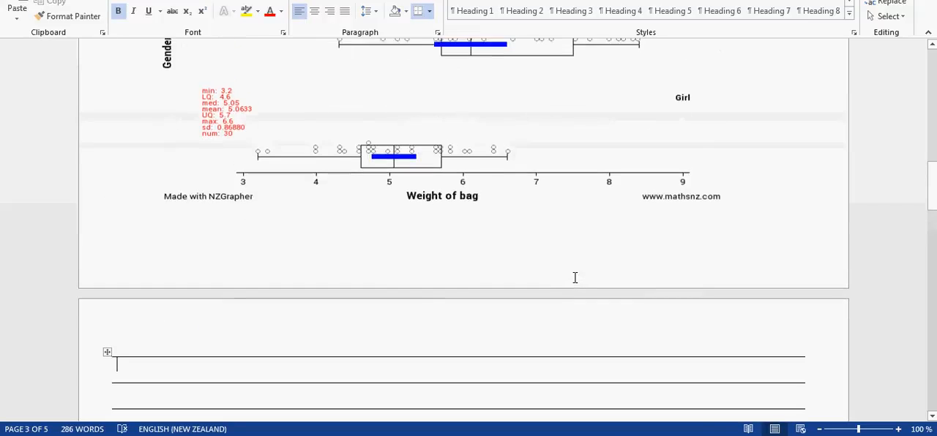
scroll(575, 277, "up", 5)
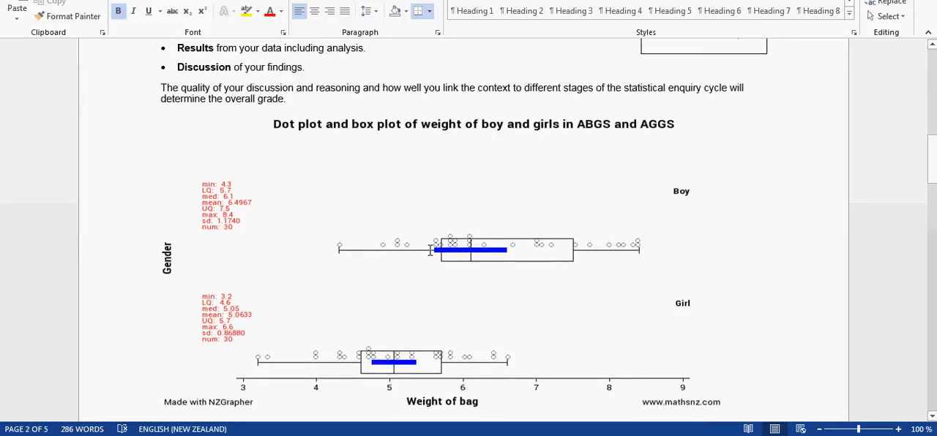
scroll(309, 350, "down", 2)
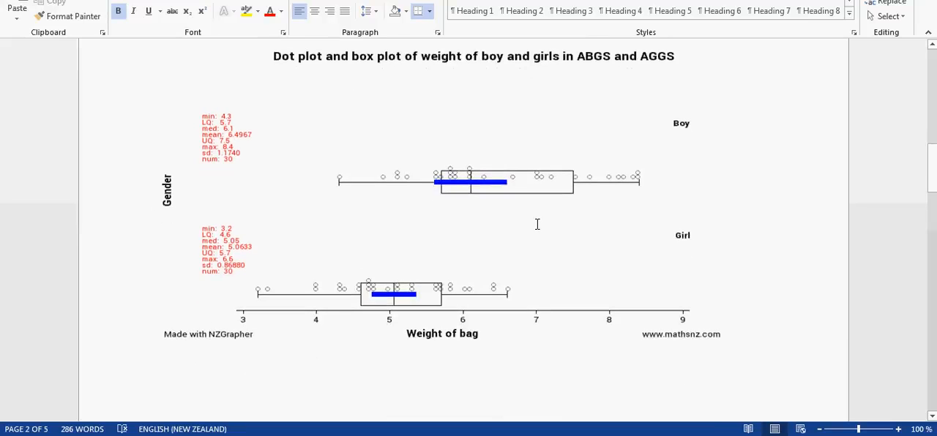
scroll(536, 224, "up", 1)
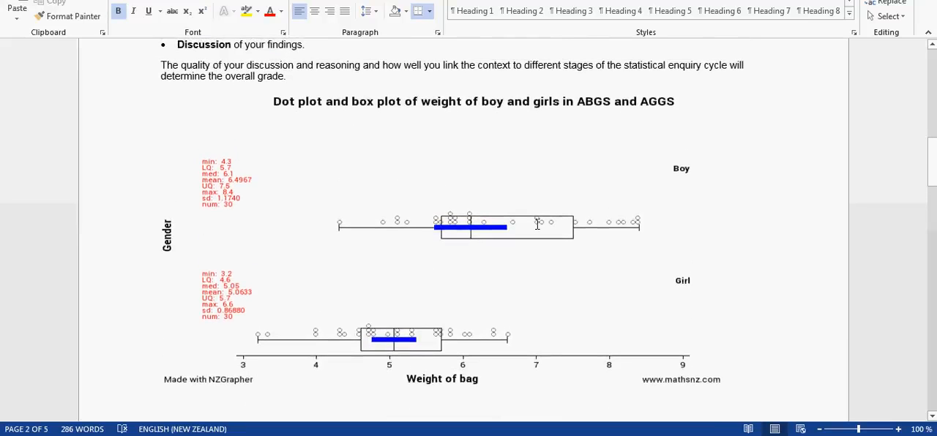
scroll(744, 228, "up", 10)
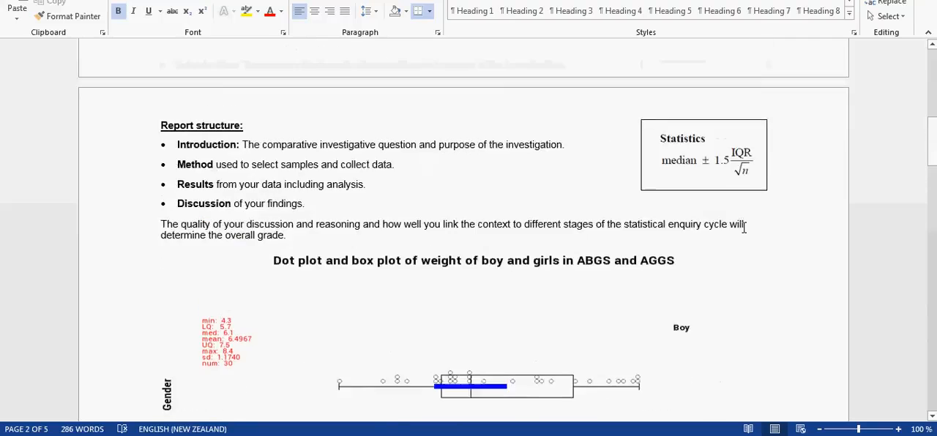
scroll(744, 228, "up", 2)
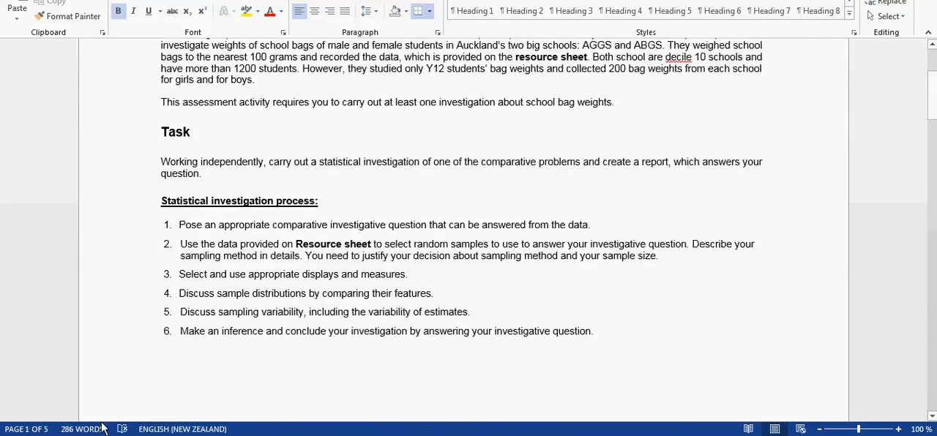
Switch back to NZGrapher, show the graph options again, download the sampled data and open the CSV file in Excel.
key("alt+Tab")
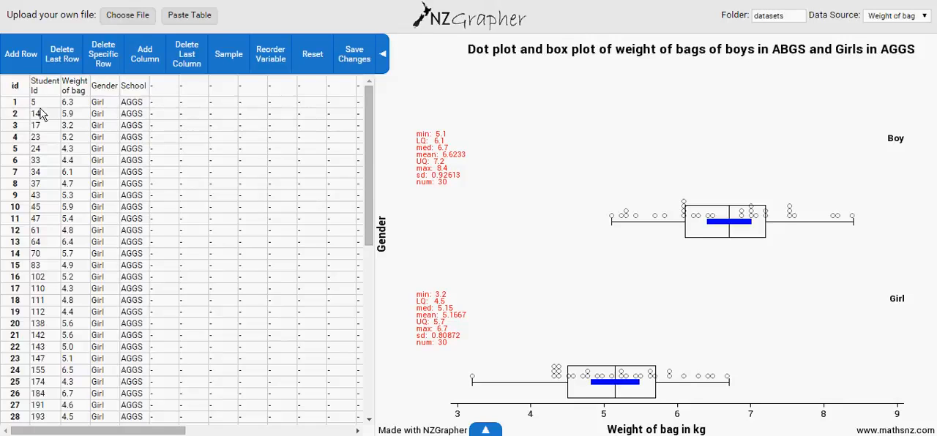
left_click_drag(368, 147, 368, 151)
left_click(483, 431)
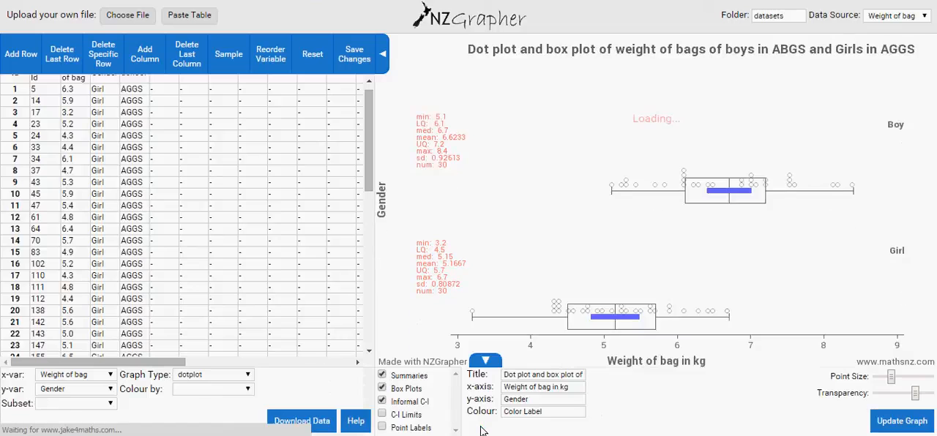
left_click(313, 427)
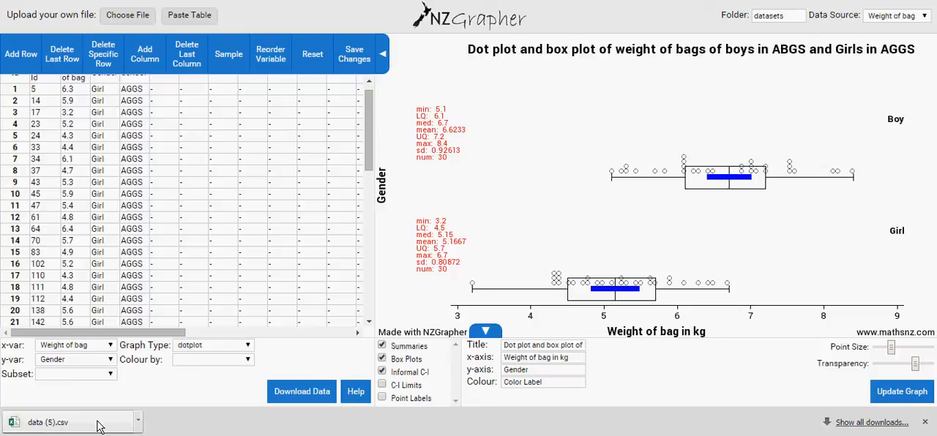
left_click(59, 422)
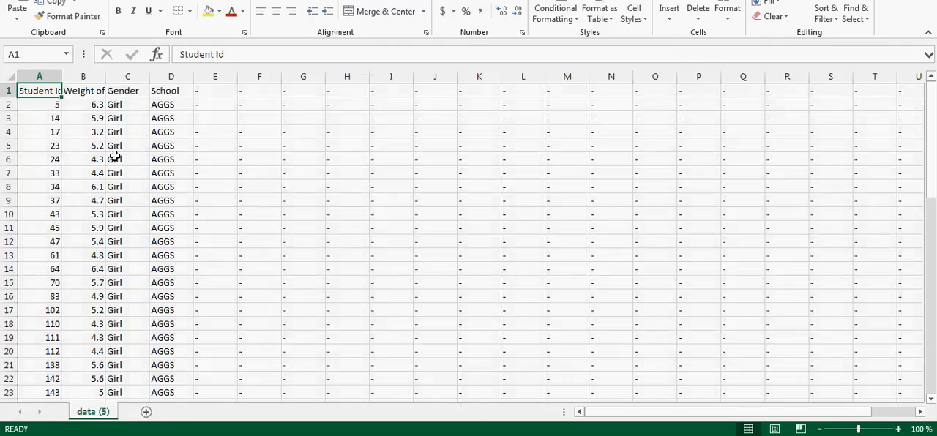
Fit the Student Id column to its contents and apply all borders to the sample data in A1:D61.
double_click(63, 76)
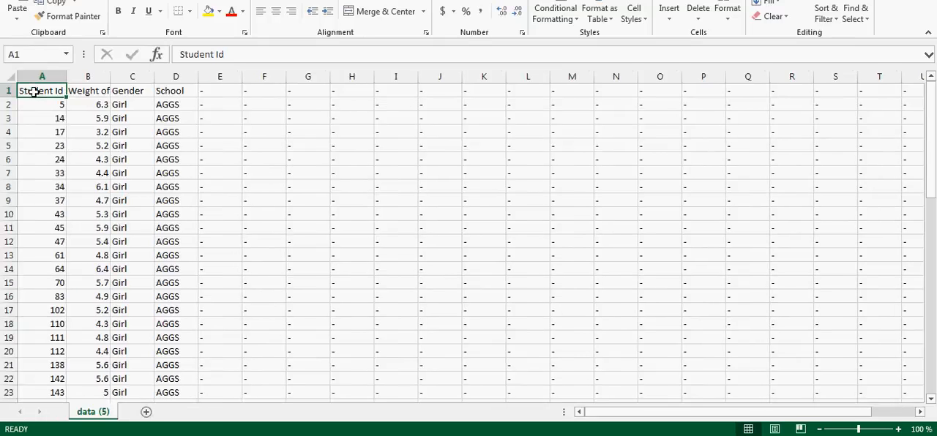
left_click_drag(35, 91, 196, 367)
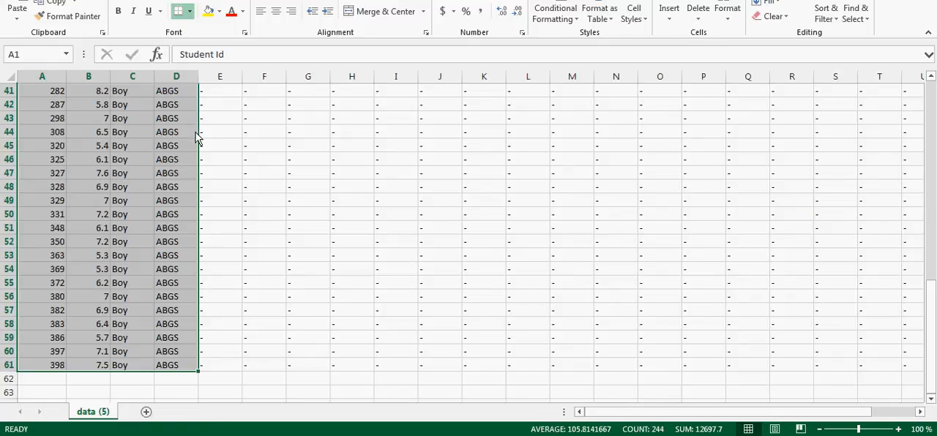
scroll(201, 133, "up", 13)
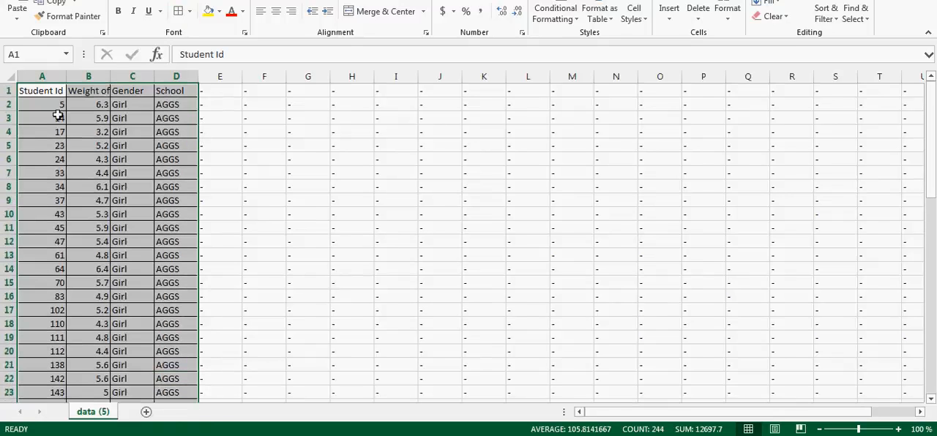
Copy the bordered sample data, switch to the Word report, and paste it on new blank lines above the Report structure heading.
right_click(60, 147)
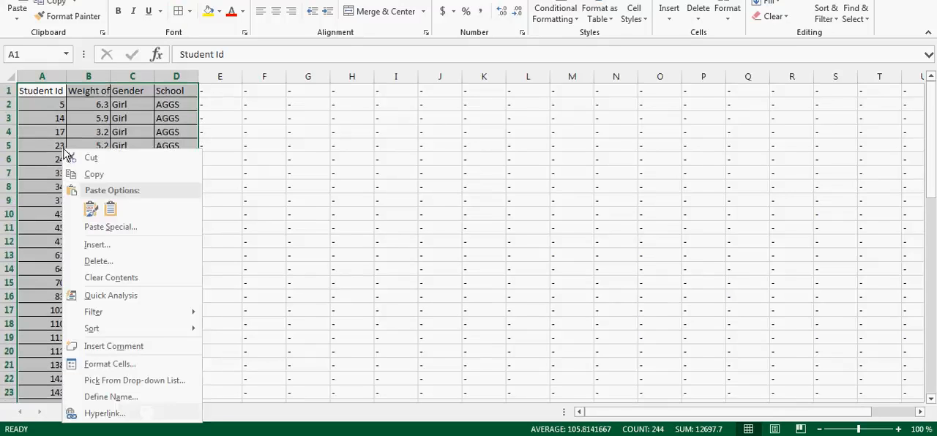
left_click(94, 176)
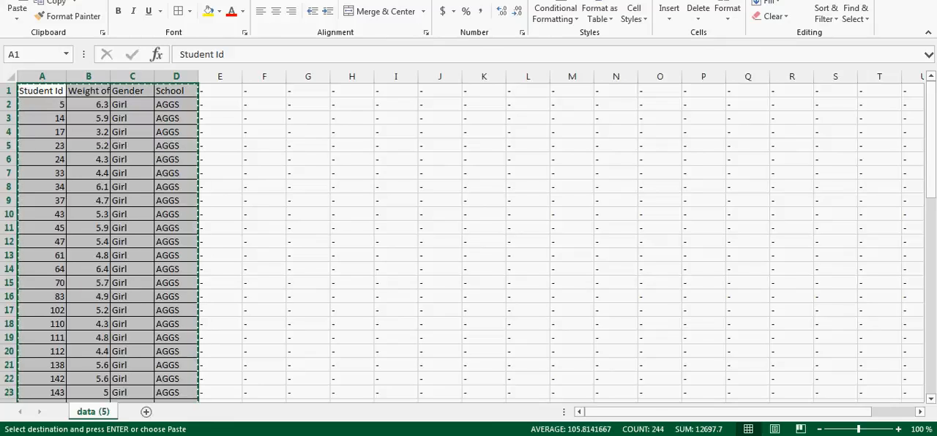
left_click(135, 422)
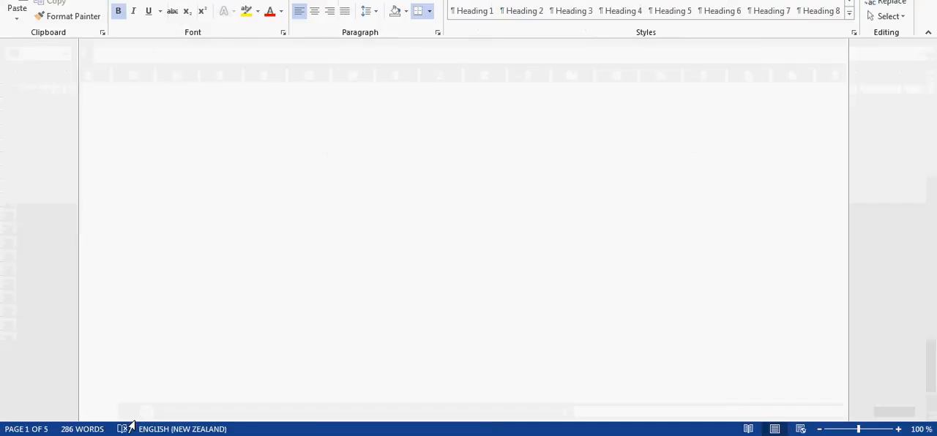
scroll(429, 337, "down", 3)
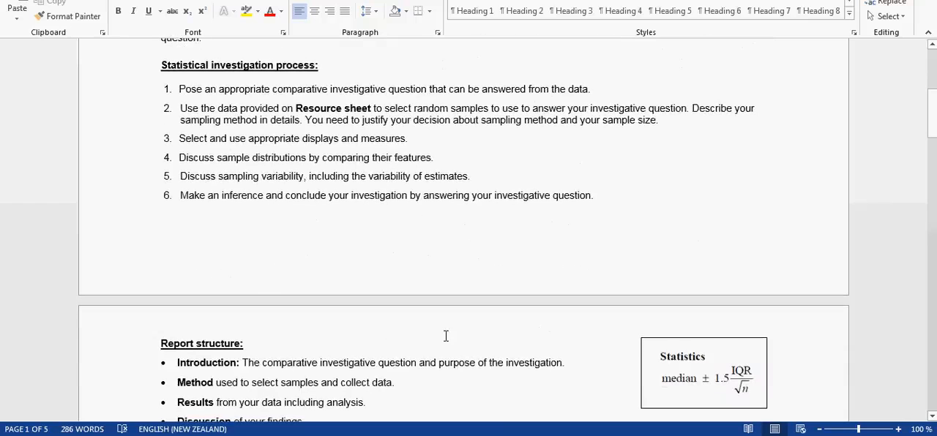
key("Return")
key("Return")
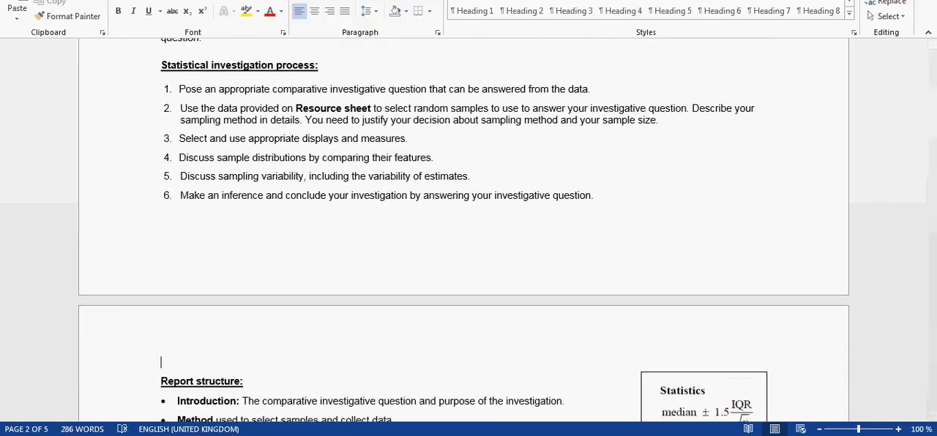
key("ctrl+v")
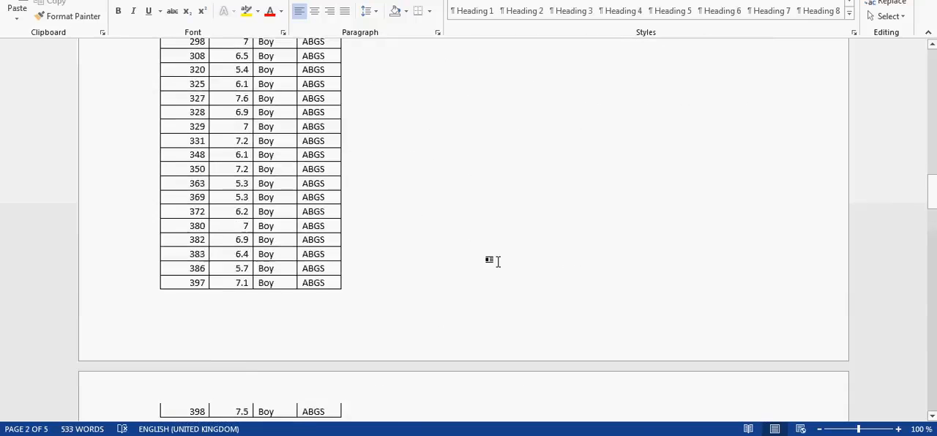
Review the pasted sample table through its girl and boy rows, and the report's introduction, task and statistical investigation process.
scroll(498, 262, "up", 7)
scroll(498, 262, "up", 11)
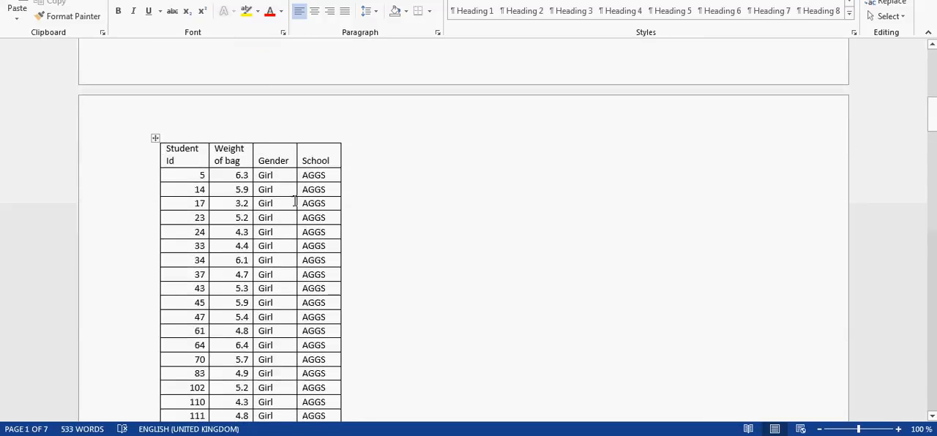
scroll(399, 229, "down", 12)
scroll(403, 231, "down", 3)
scroll(200, 163, "down", 4)
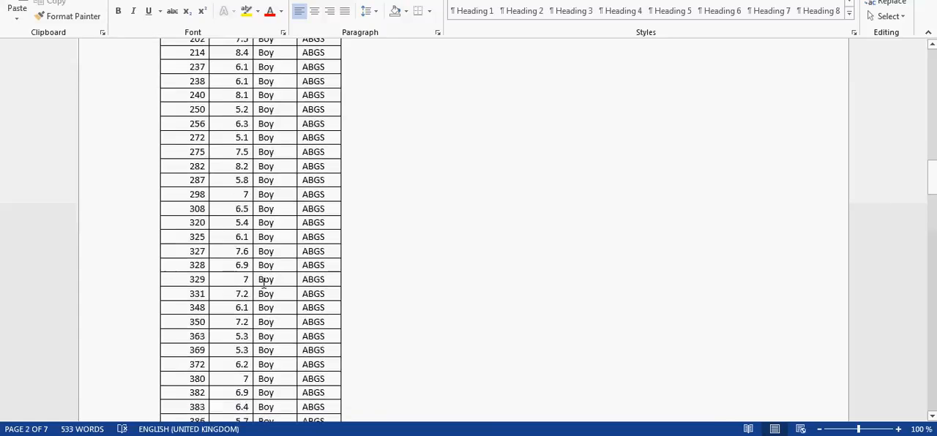
scroll(262, 279, "up", 8)
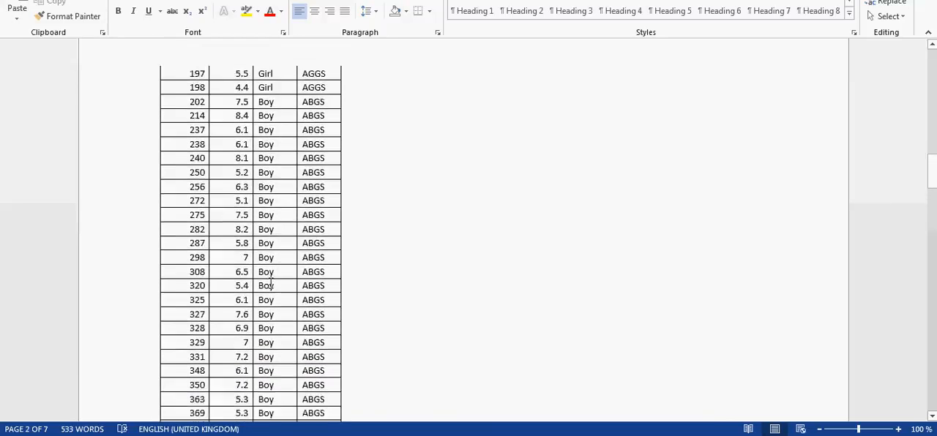
scroll(269, 284, "down", 1)
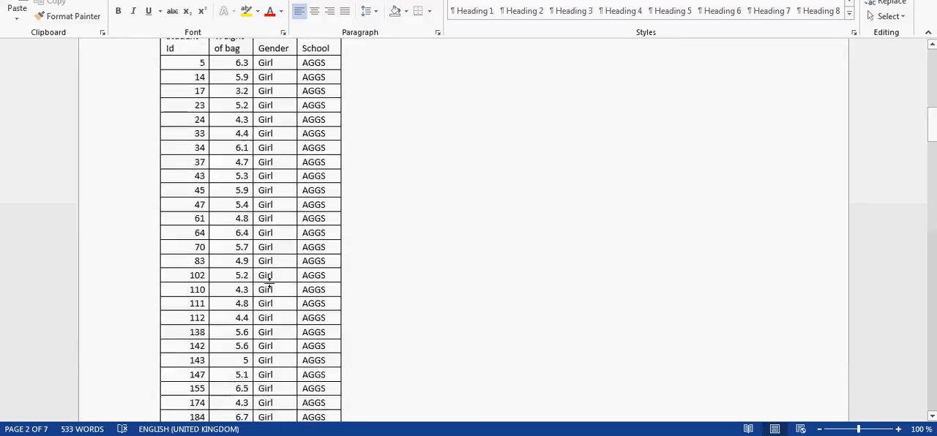
scroll(271, 284, "up", 12)
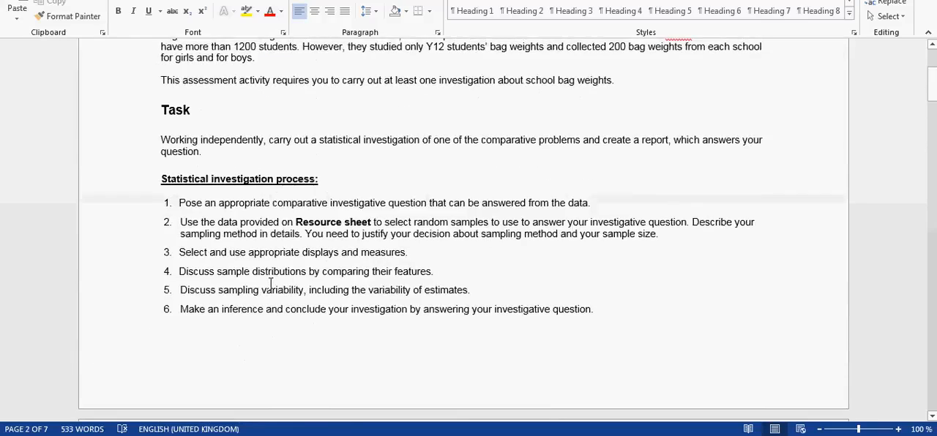
scroll(270, 283, "up", 5)
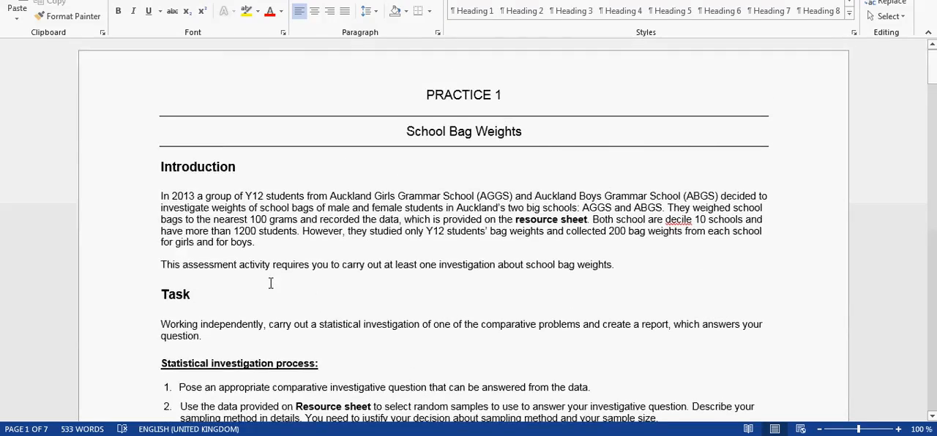
scroll(270, 283, "down", 3)
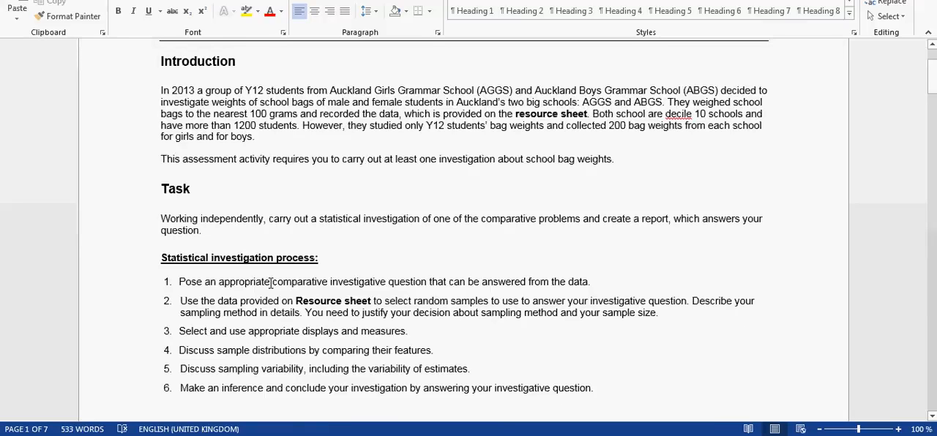